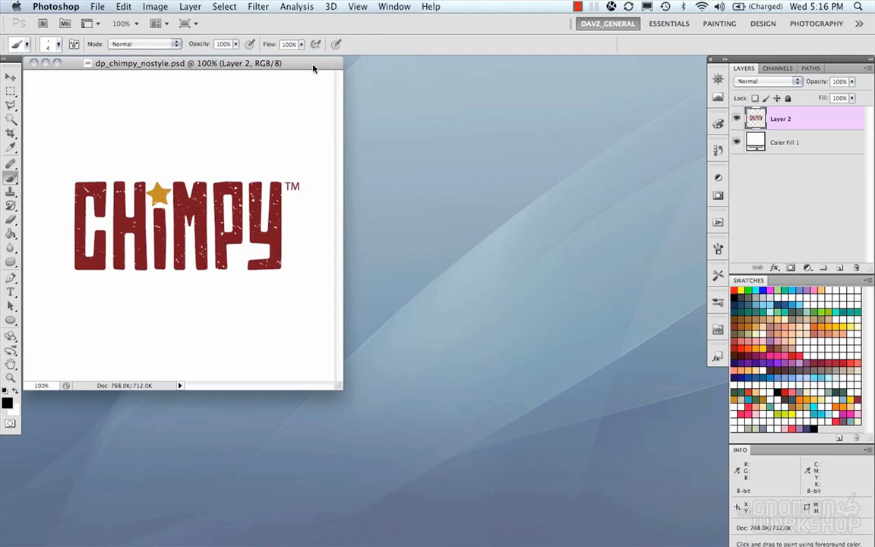
Preview a grey fill on the Color Fill 1 layer, then cancel to keep it white
{"action": "key", "text": "super+equal"}
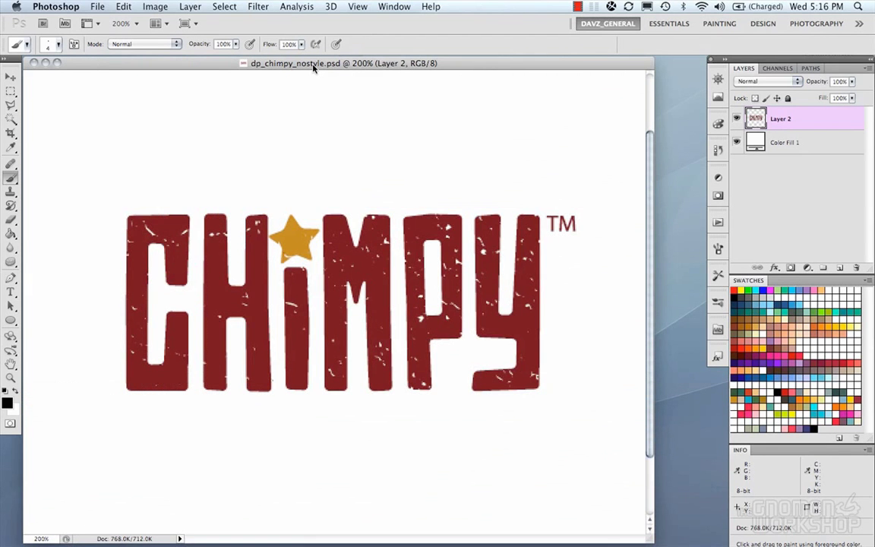
{"action": "key", "text": "super+minus"}
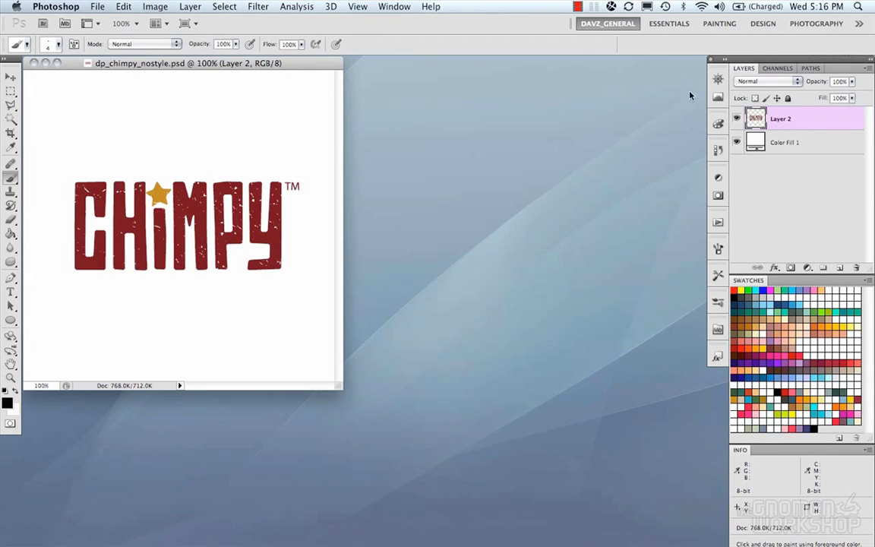
{"action": "left_click", "coordinate": [816, 143]}
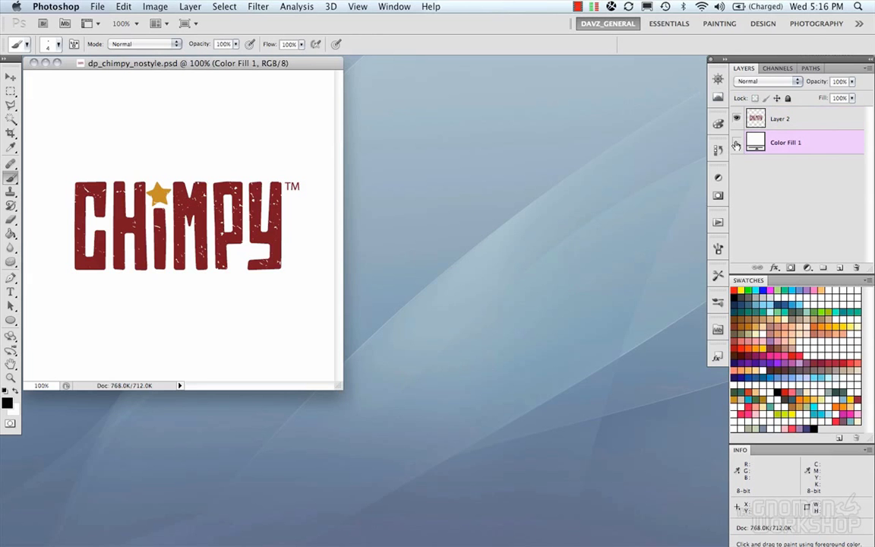
{"action": "double_click", "coordinate": [750, 142]}
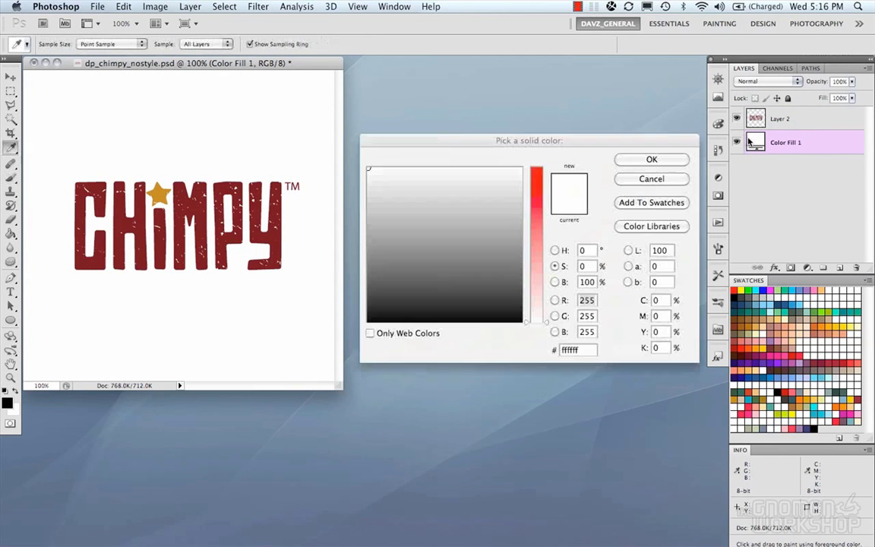
{"action": "mouse_move", "coordinate": [483, 228]}
{"action": "left_mouse_down"}
{"action": "mouse_move", "coordinate": [408, 256]}
{"action": "mouse_move", "coordinate": [462, 271]}
{"action": "mouse_move", "coordinate": [486, 220]}
{"action": "left_mouse_up"}
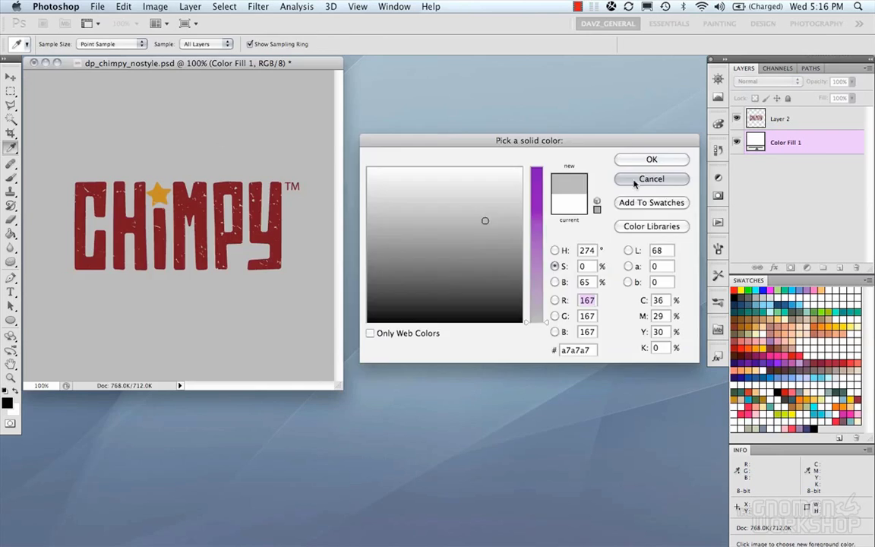
{"action": "left_click", "coordinate": [635, 181]}
Apply a tan paper-texture Pattern Overlay to Color Fill 1 and collapse its effects list
{"action": "double_click", "coordinate": [817, 150]}
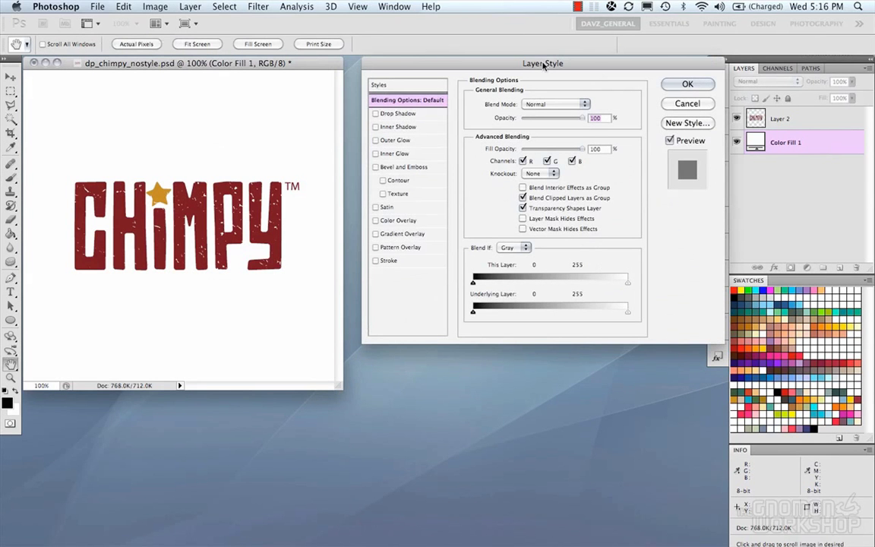
{"action": "left_click", "coordinate": [391, 247]}
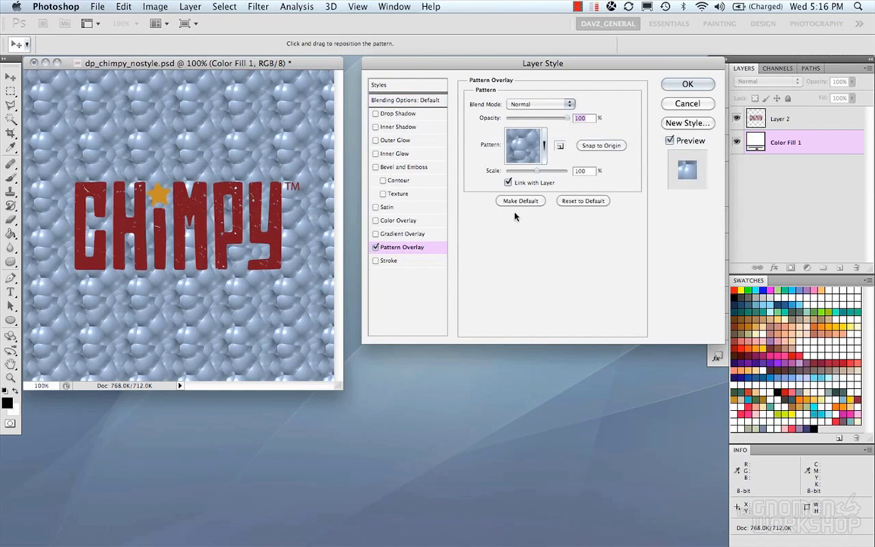
{"action": "left_click", "coordinate": [544, 143]}
{"action": "scroll", "coordinate": [578, 221], "scroll_direction": "down", "scroll_amount": 2}
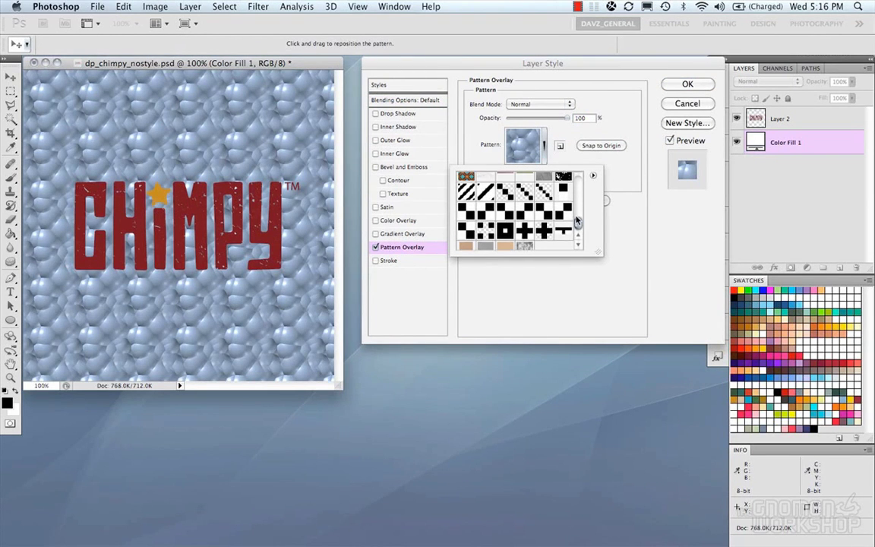
{"action": "left_click", "coordinate": [506, 241]}
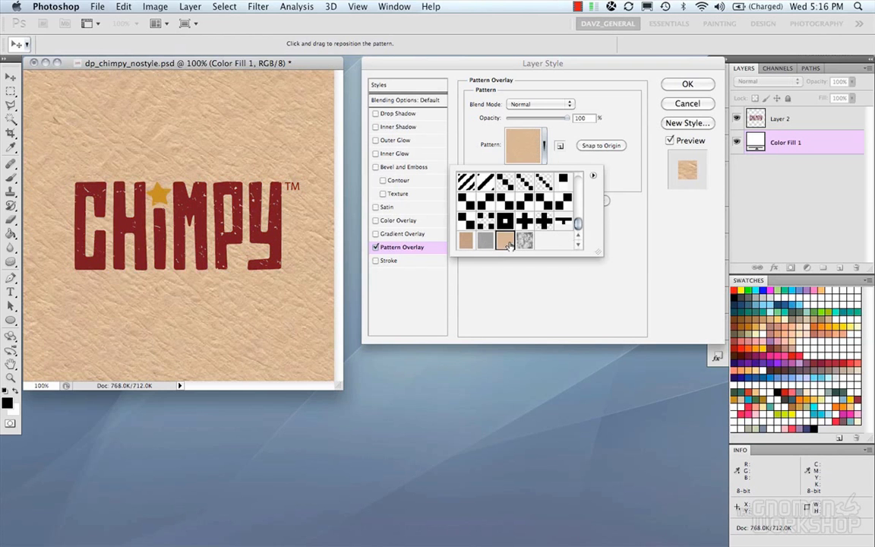
{"action": "left_click", "coordinate": [567, 158]}
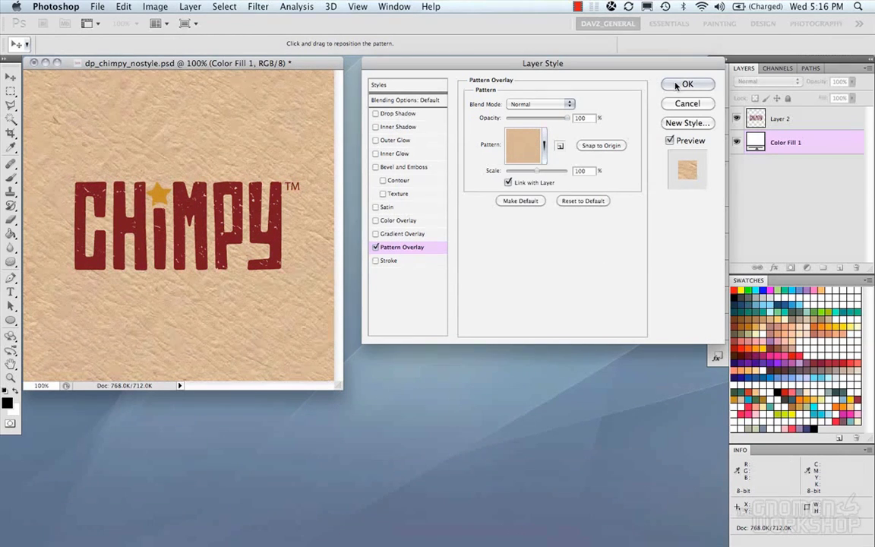
{"action": "left_click", "coordinate": [684, 84]}
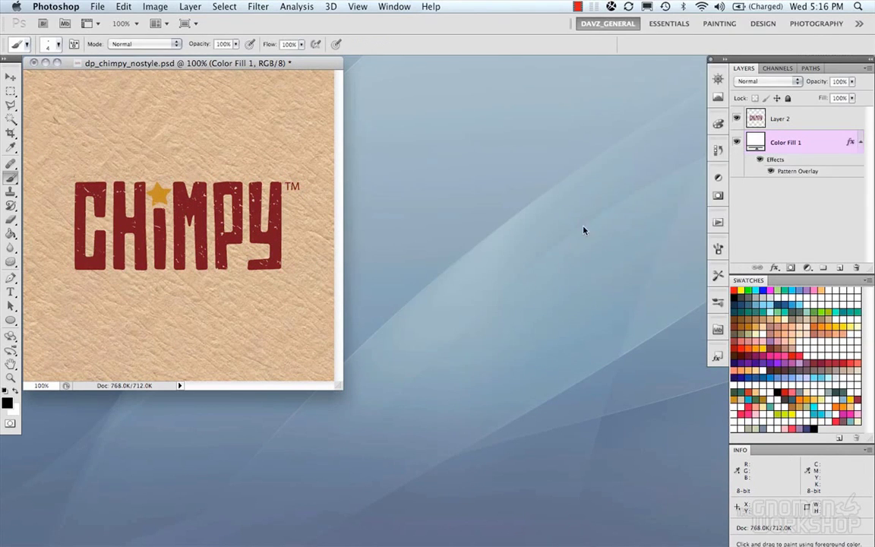
{"action": "left_click", "coordinate": [861, 142]}
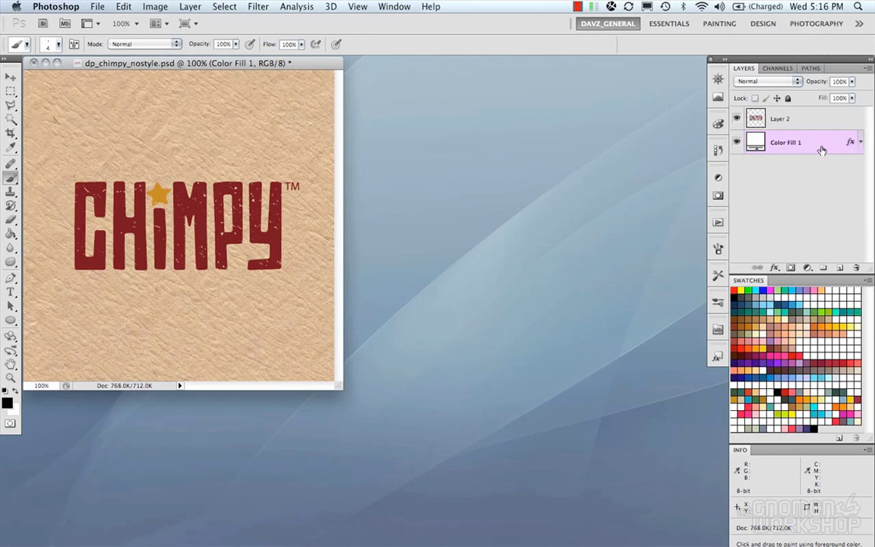
Add a reversed Radial Gradient Overlay to Color Fill 1 so the centre is light
{"action": "double_click", "coordinate": [851, 144]}
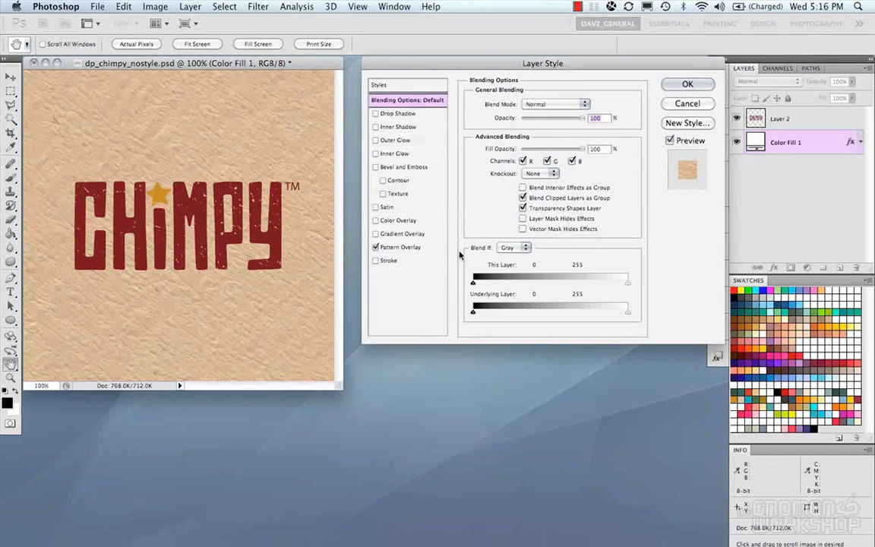
{"action": "left_click", "coordinate": [389, 234]}
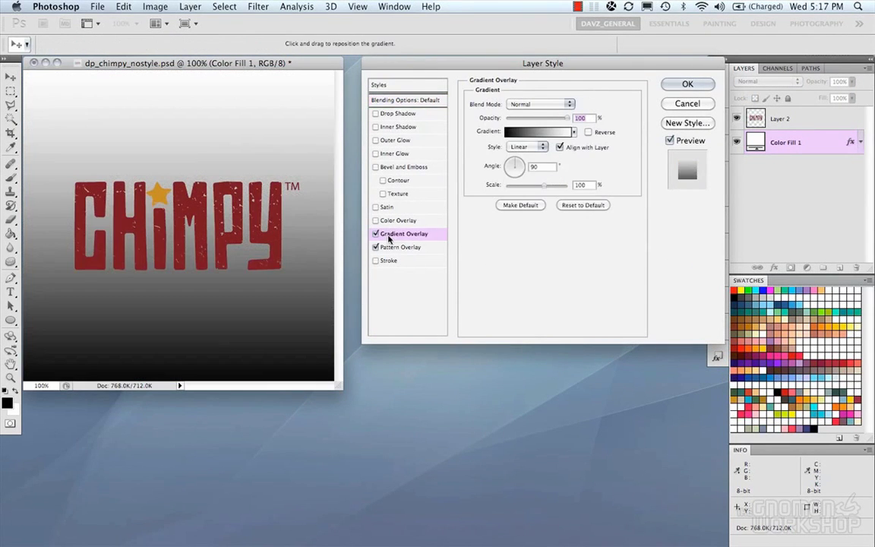
{"action": "left_click", "coordinate": [527, 146]}
{"action": "left_click", "coordinate": [524, 147]}
{"action": "left_click", "coordinate": [589, 132]}
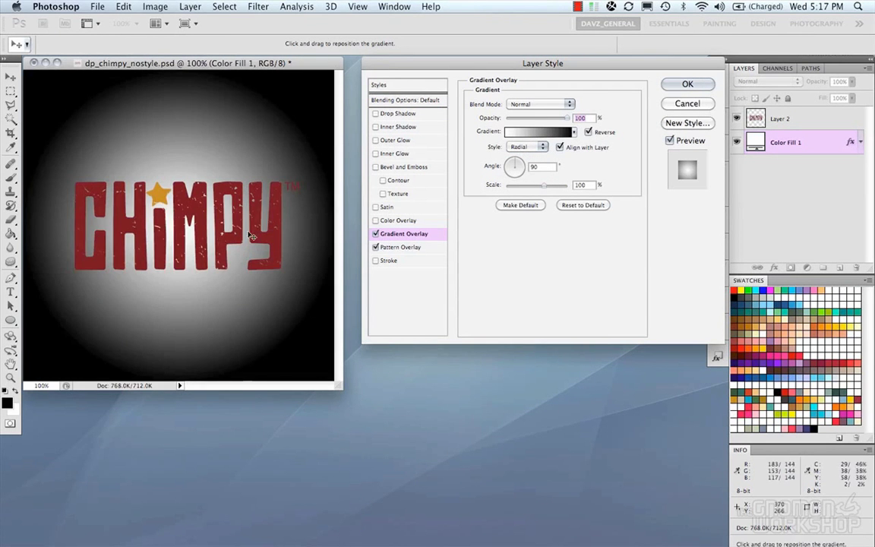
Reposition the gradient, disable Align with Layer, and set angle 60 and scale 145
{"action": "left_click_drag", "start_coordinate": [251, 236], "coordinate": [194, 235]}
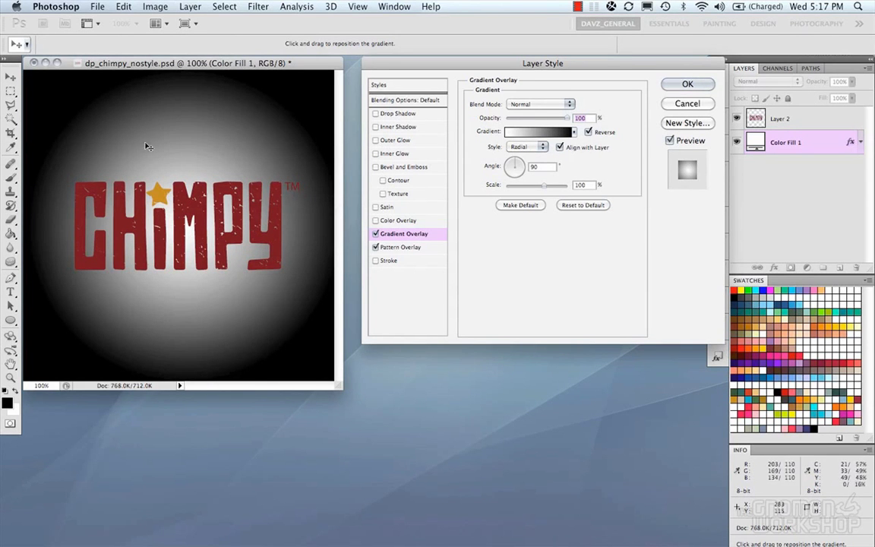
{"action": "left_click", "coordinate": [560, 148]}
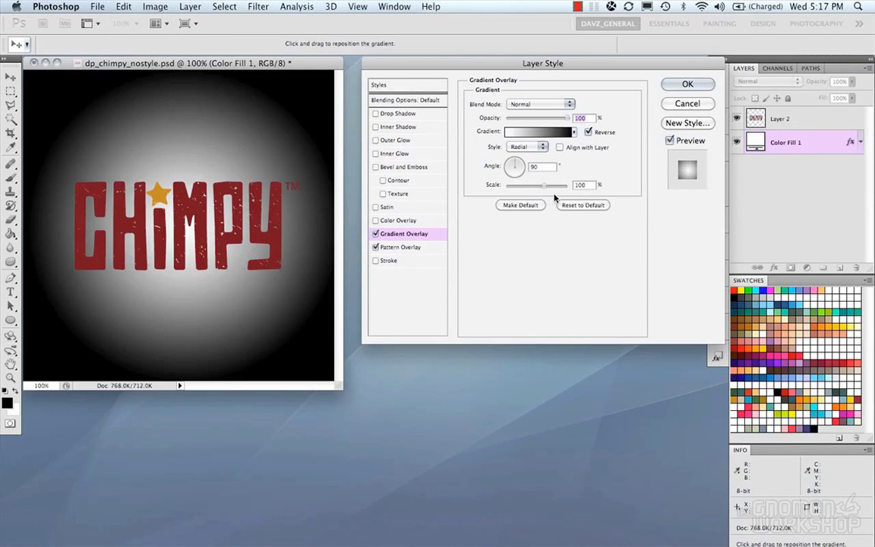
{"action": "left_click", "coordinate": [518, 162]}
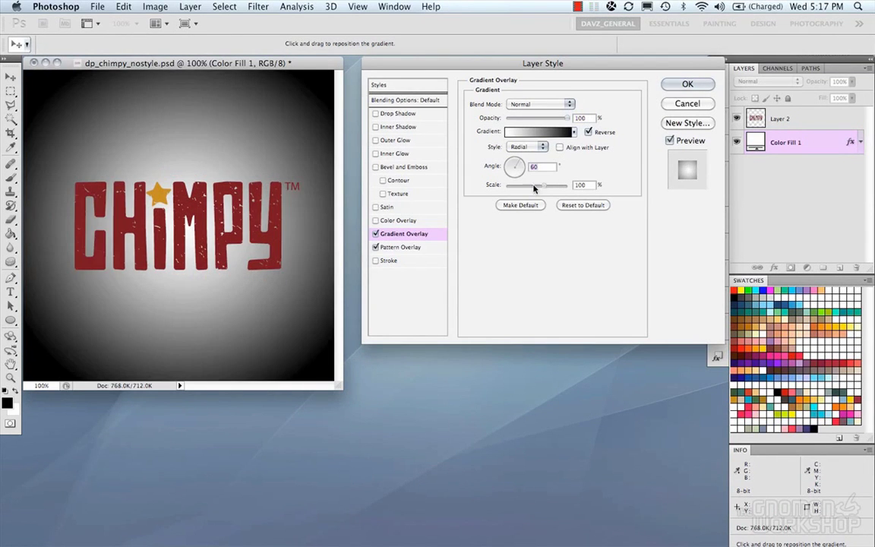
{"action": "left_click_drag", "start_coordinate": [542, 190], "coordinate": [564, 191]}
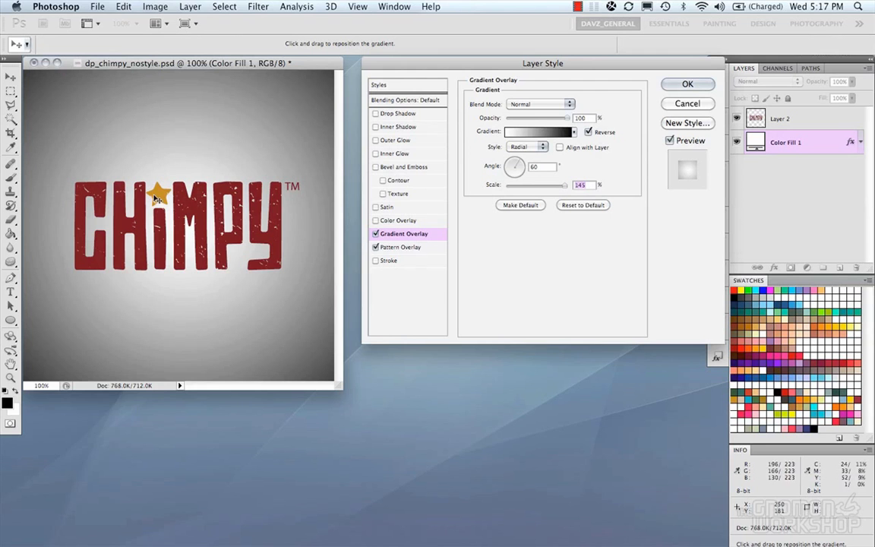
Edit the gradient: move the right stop to 78% and the midpoint to 41%
{"action": "left_click", "coordinate": [501, 131]}
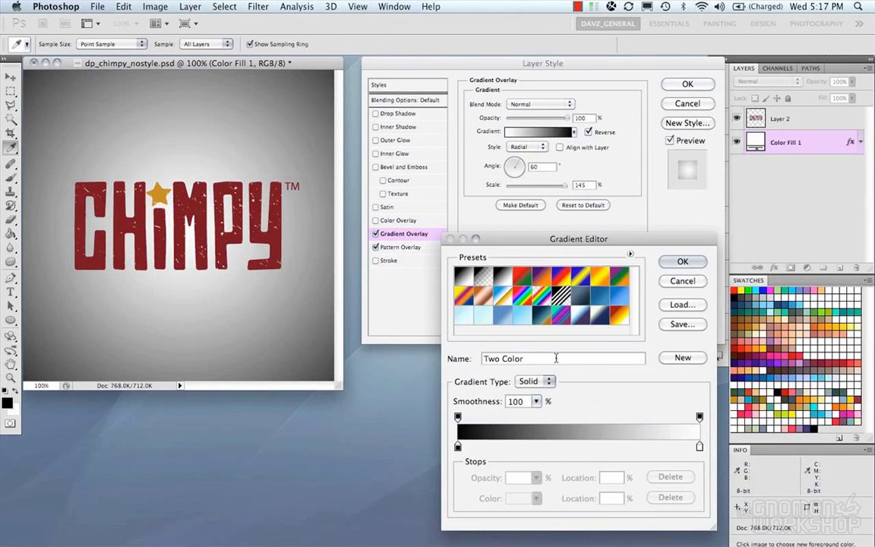
{"action": "left_click_drag", "start_coordinate": [699, 447], "coordinate": [647, 447]}
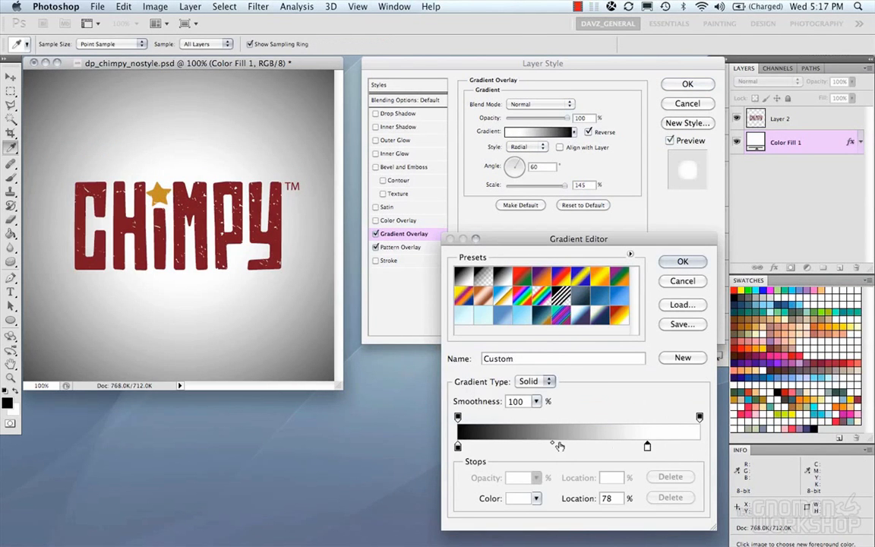
{"action": "left_click_drag", "start_coordinate": [553, 446], "coordinate": [536, 446]}
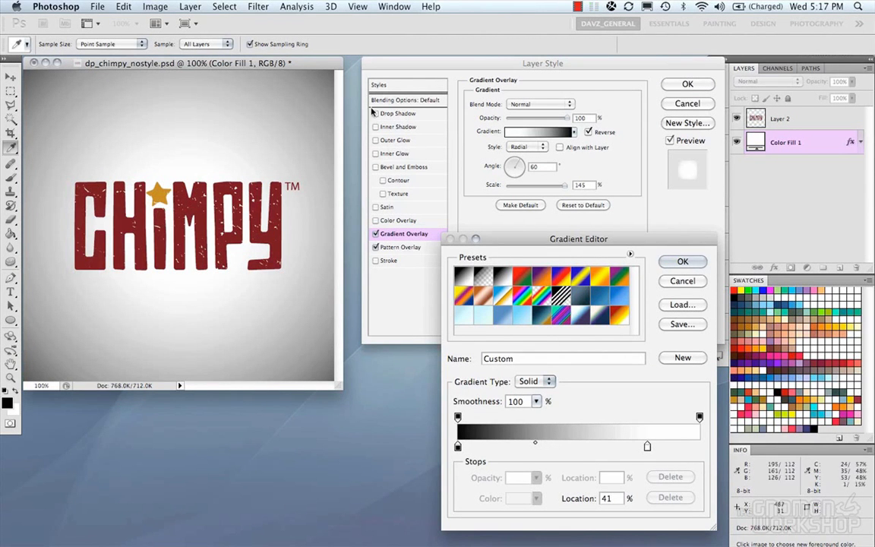
{"action": "left_click", "coordinate": [681, 262]}
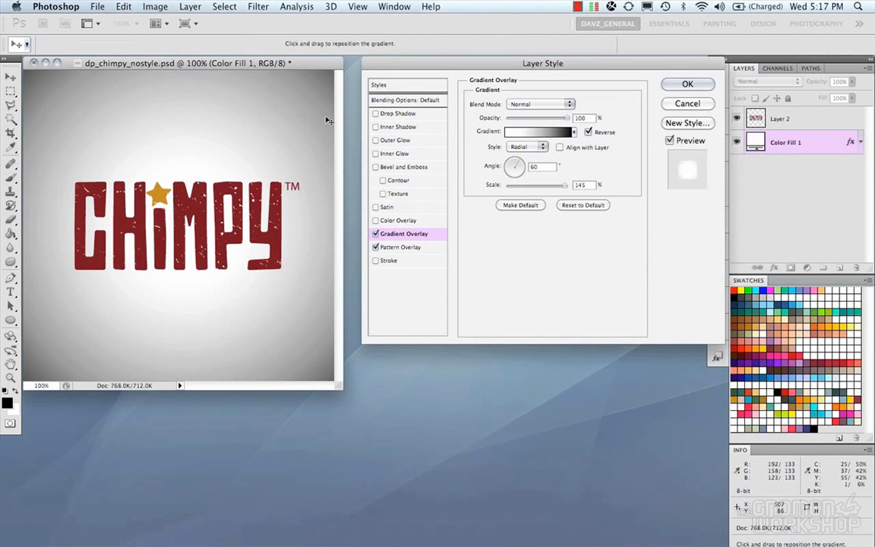
Set the gradient overlay to Multiply at roughly 94% opacity and confirm the layer style
{"action": "left_click", "coordinate": [539, 104]}
{"action": "left_click", "coordinate": [466, 212]}
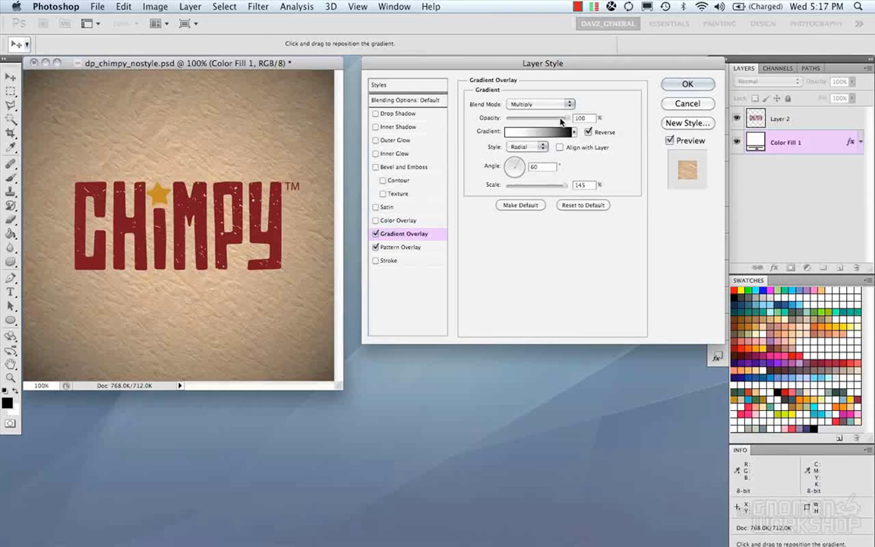
{"action": "left_click_drag", "start_coordinate": [568, 119], "coordinate": [563, 119]}
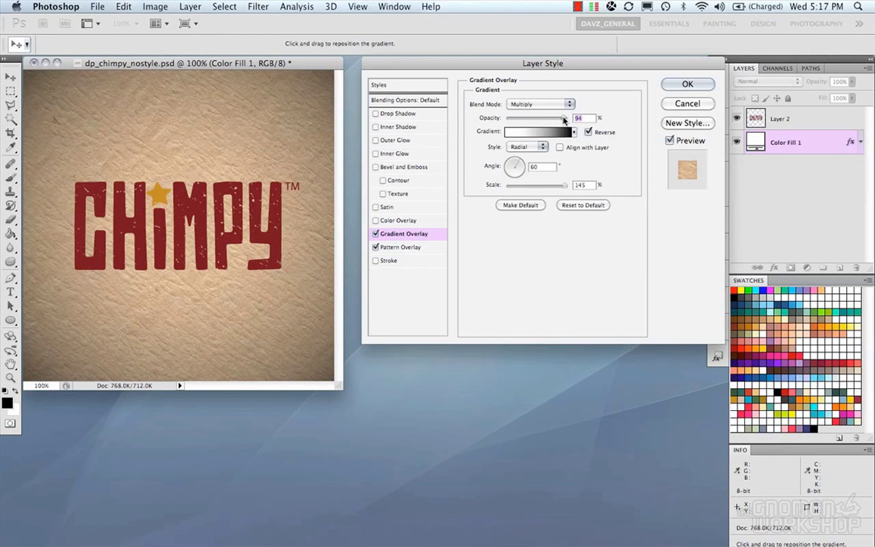
{"action": "left_click", "coordinate": [685, 85]}
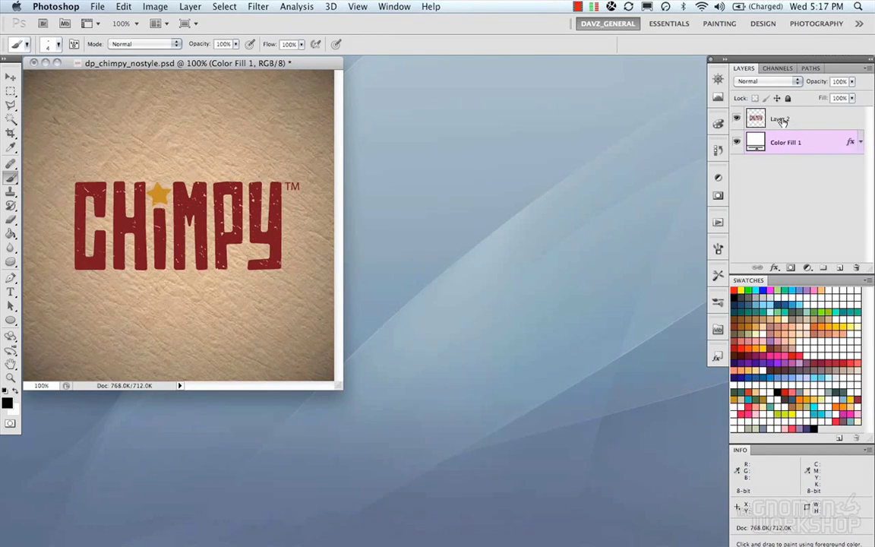
Give the logo layer (Layer 2) a white 3 px outside stroke at 48% opacity
{"action": "left_click", "coordinate": [851, 121]}
{"action": "double_click", "coordinate": [851, 121]}
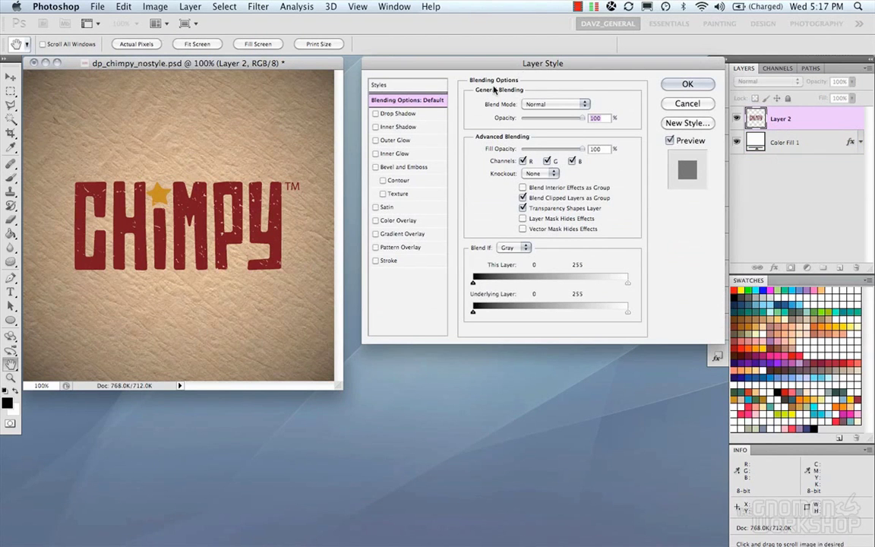
{"action": "left_click_drag", "start_coordinate": [478, 70], "coordinate": [466, 71]}
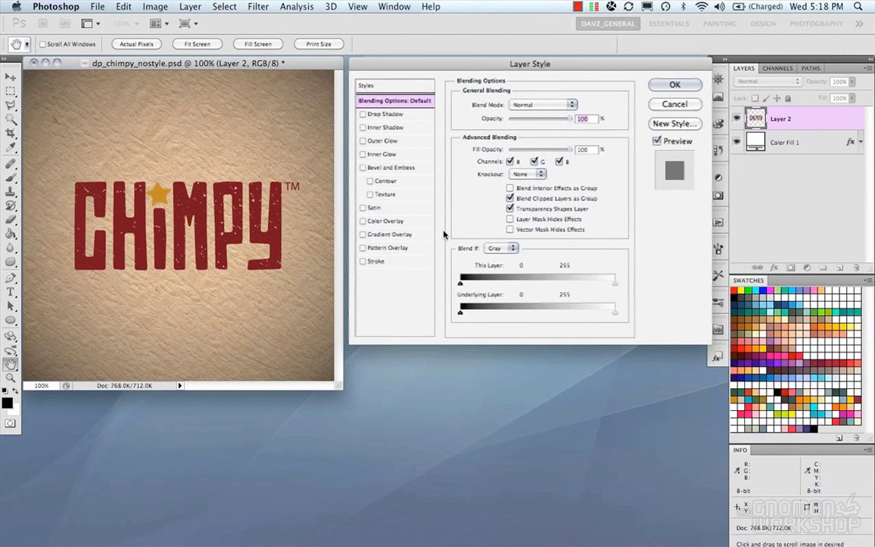
{"action": "left_click", "coordinate": [377, 262]}
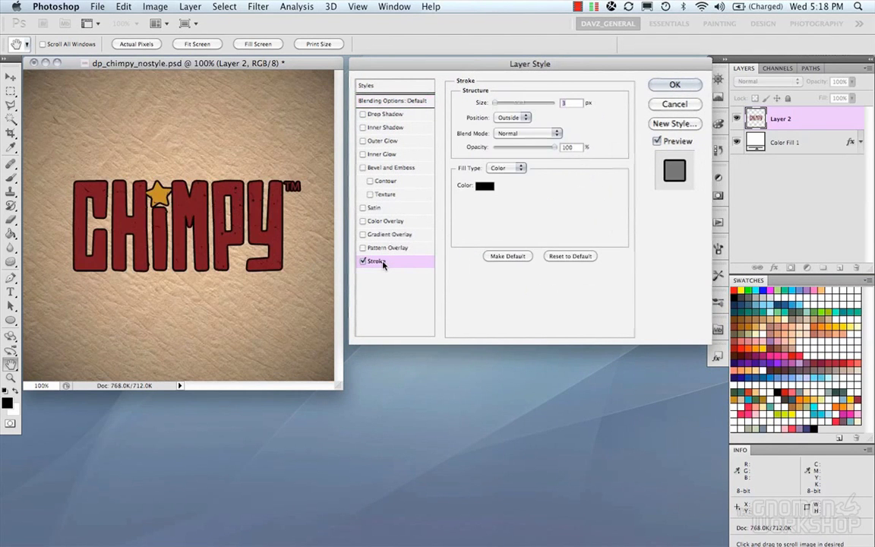
{"action": "left_click", "coordinate": [484, 185]}
{"action": "left_click_drag", "start_coordinate": [483, 187], "coordinate": [523, 167]}
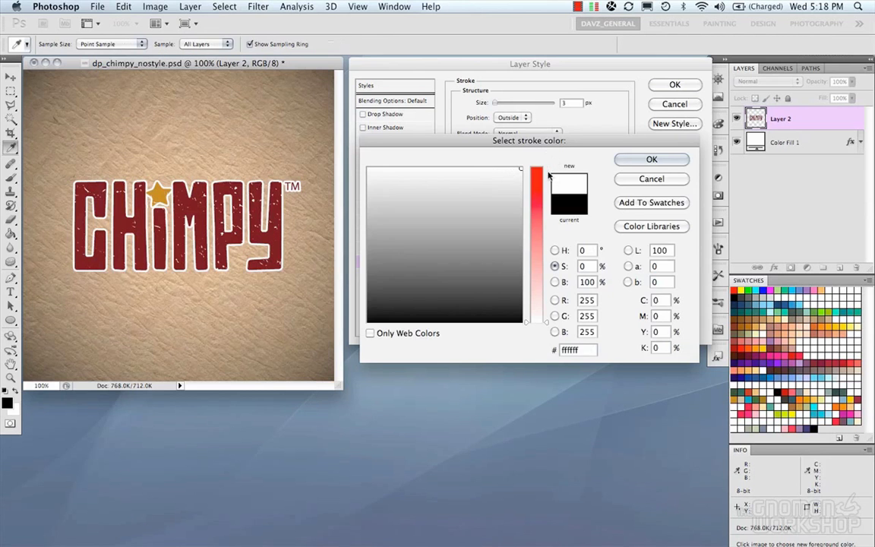
{"action": "left_click", "coordinate": [635, 160]}
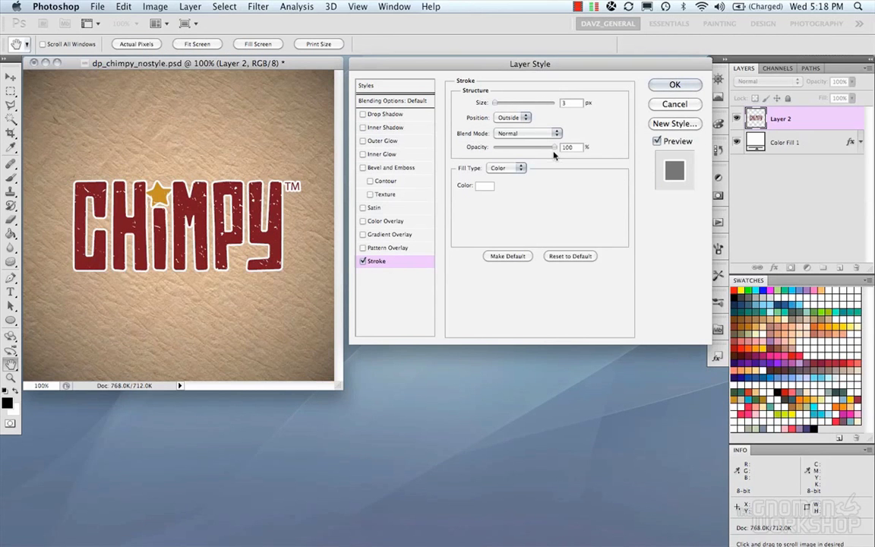
{"action": "left_click_drag", "start_coordinate": [555, 150], "coordinate": [523, 151]}
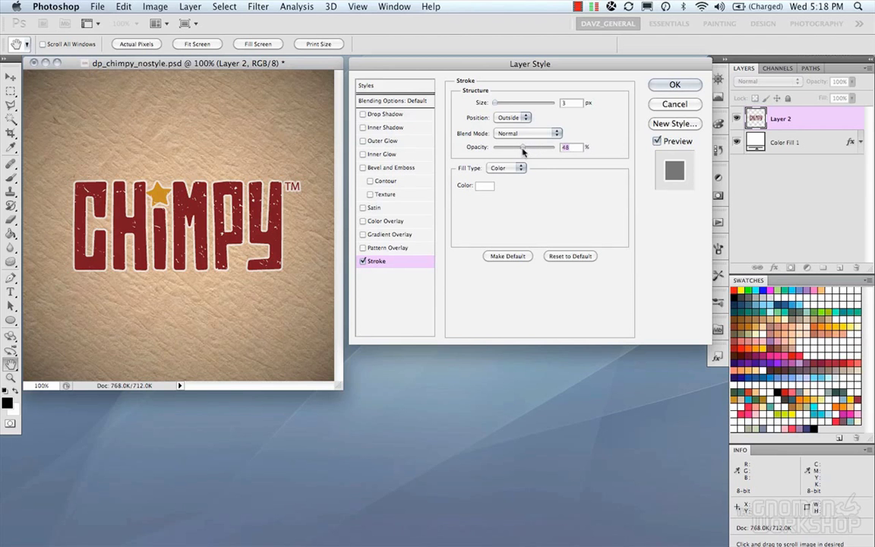
Add a black Inner Glow in Multiply mode to the CHIMPY letters
{"action": "left_click", "coordinate": [385, 155]}
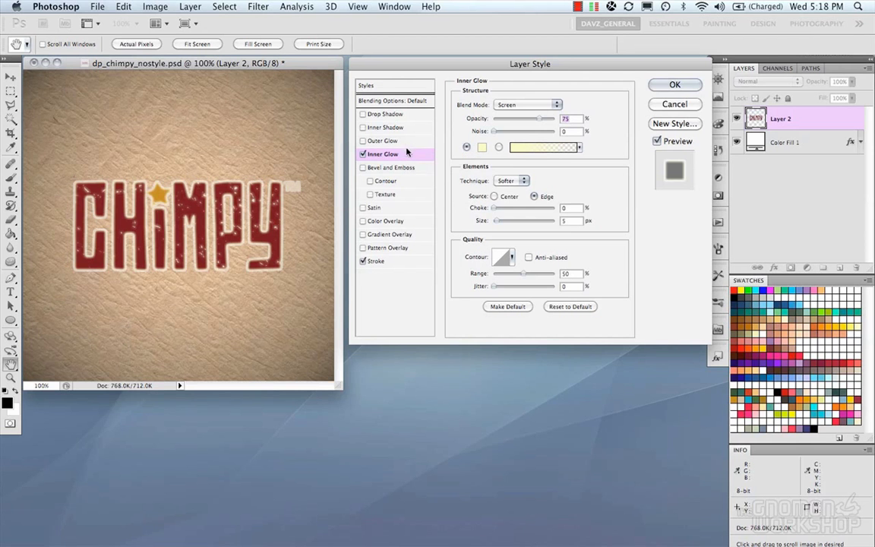
{"action": "left_click", "coordinate": [520, 112]}
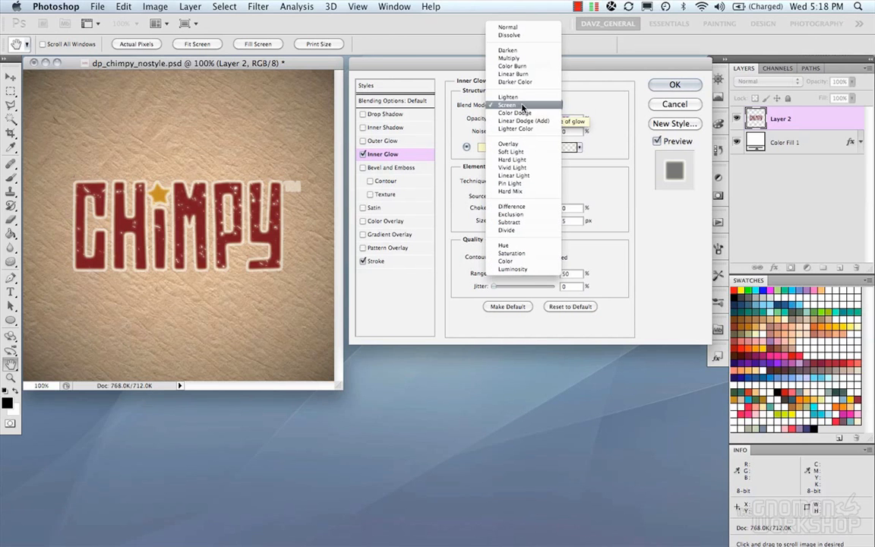
{"action": "left_click", "coordinate": [510, 58]}
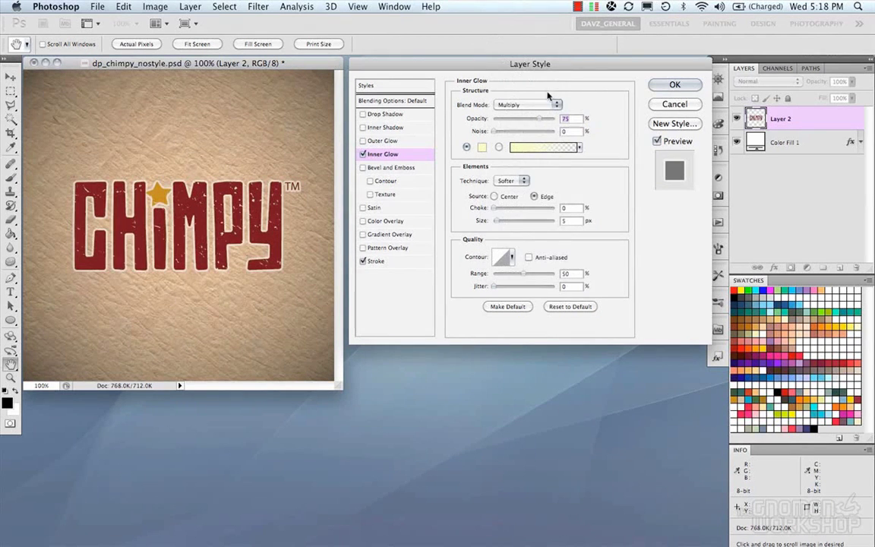
{"action": "left_click", "coordinate": [481, 147]}
{"action": "left_click_drag", "start_coordinate": [474, 181], "coordinate": [477, 325]}
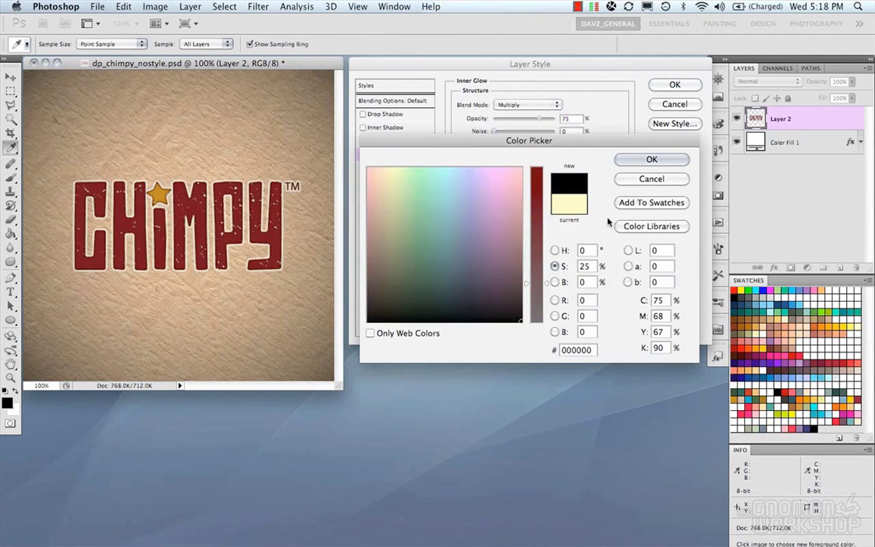
{"action": "left_click", "coordinate": [638, 159]}
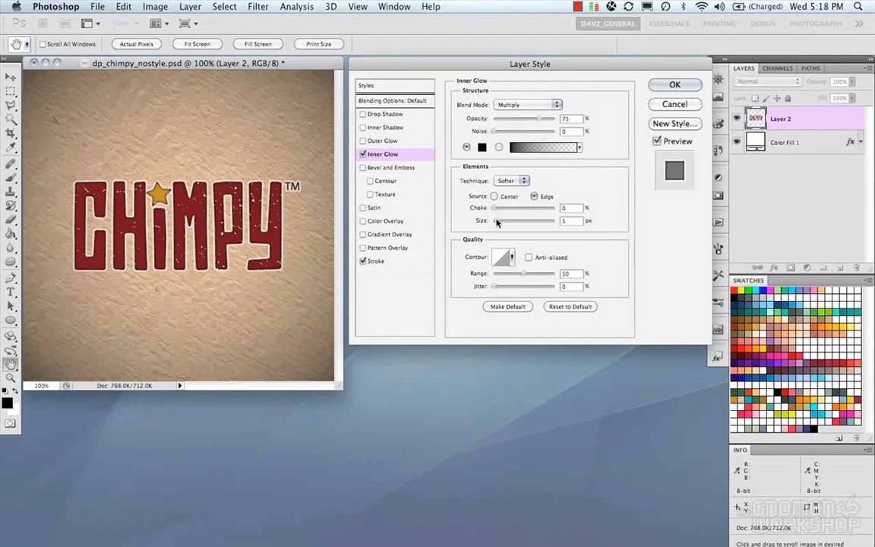
Tune the inner glow to 7 px size, 8% jitter and 15% noise, then view at 100%
{"action": "left_click_drag", "start_coordinate": [495, 221], "coordinate": [500, 222]}
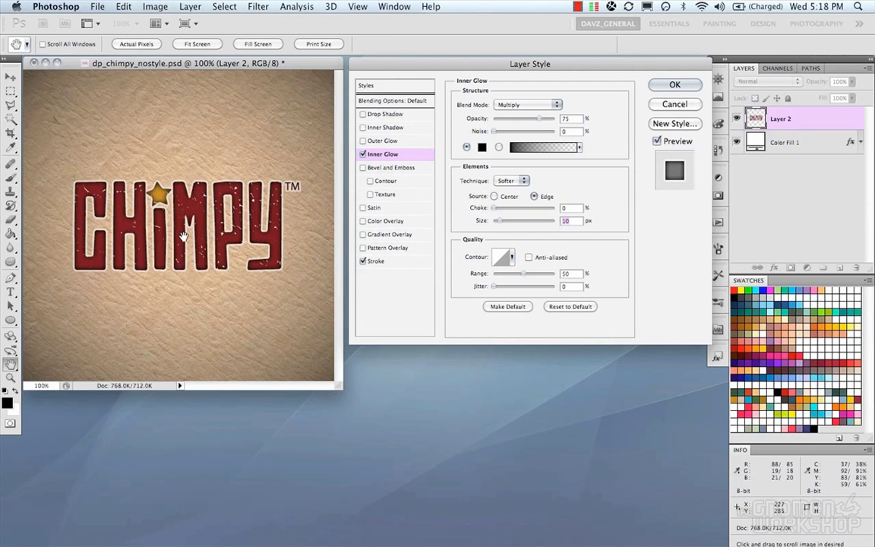
{"action": "scroll", "coordinate": [184, 237], "scroll_direction": "up", "scroll_amount": 5}
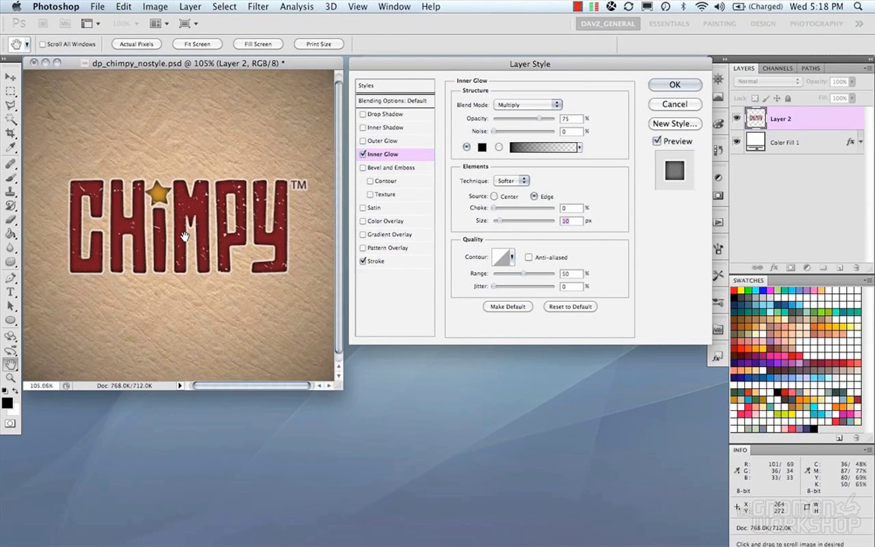
{"action": "scroll", "coordinate": [185, 236], "scroll_direction": "down", "scroll_amount": 1}
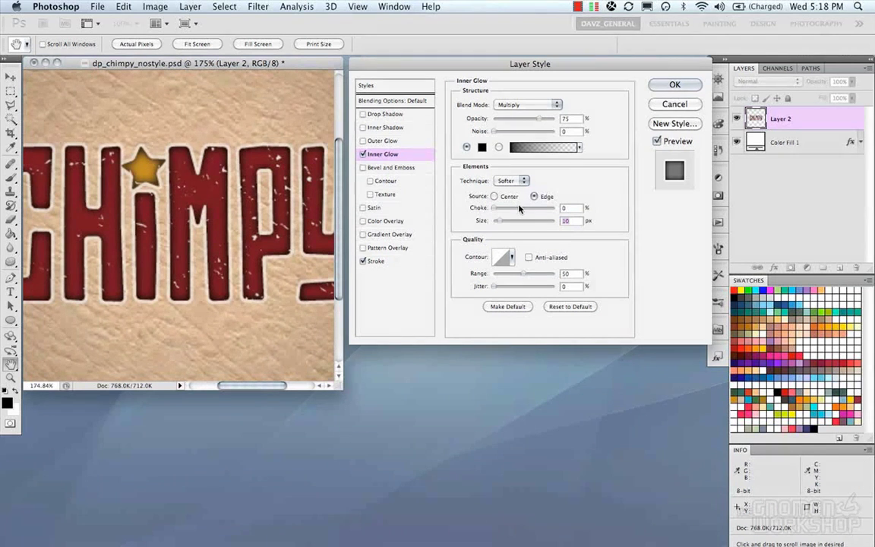
{"action": "mouse_move", "coordinate": [501, 224]}
{"action": "left_mouse_down"}
{"action": "mouse_move", "coordinate": [517, 221]}
{"action": "mouse_move", "coordinate": [499, 225]}
{"action": "left_mouse_up"}
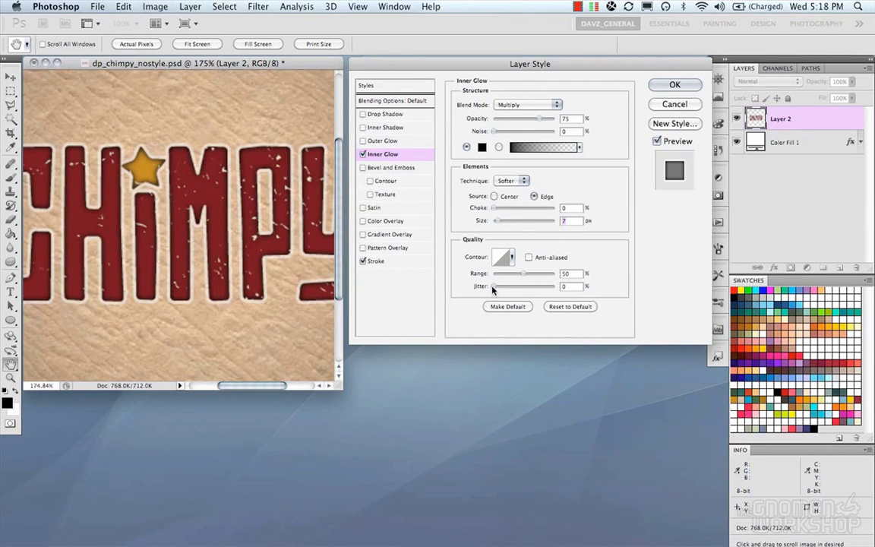
{"action": "mouse_move", "coordinate": [494, 286]}
{"action": "left_mouse_down"}
{"action": "mouse_move", "coordinate": [539, 294]}
{"action": "mouse_move", "coordinate": [500, 293]}
{"action": "left_mouse_up"}
{"action": "left_click_drag", "start_coordinate": [497, 132], "coordinate": [534, 124]}
{"action": "key", "text": "super+alt+0"}
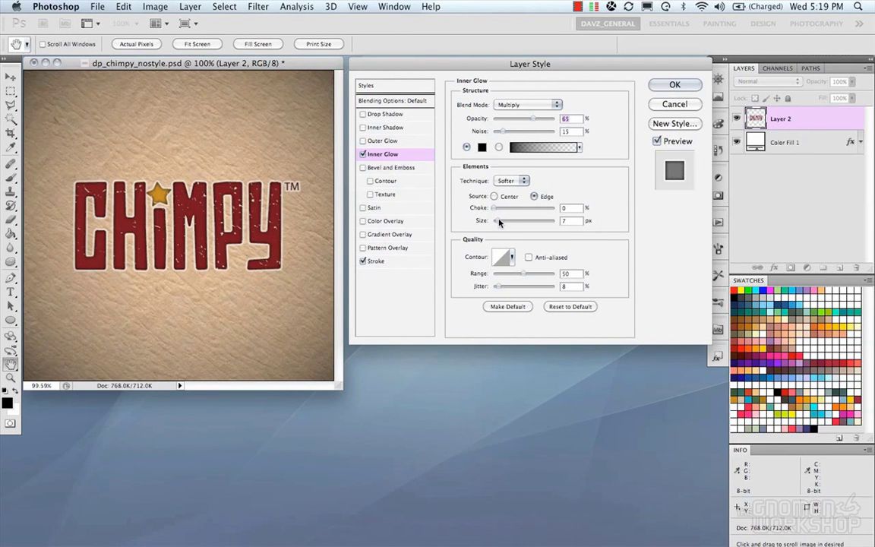
Show the layer's Blending Options and browse the Blend If channels, keeping Gray
{"action": "key", "text": "super+1"}
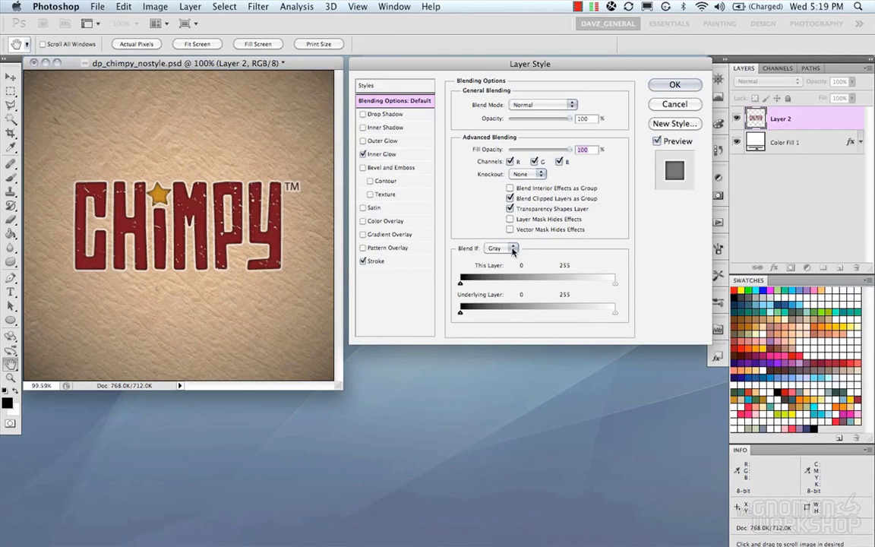
{"action": "left_click", "coordinate": [513, 250]}
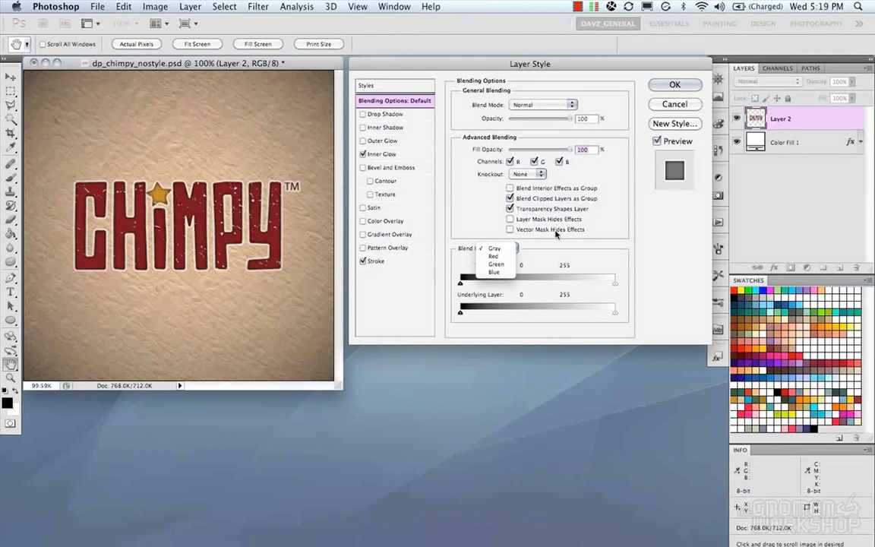
{"action": "left_click", "coordinate": [554, 236]}
{"action": "left_click", "coordinate": [516, 249]}
{"action": "left_click", "coordinate": [535, 245]}
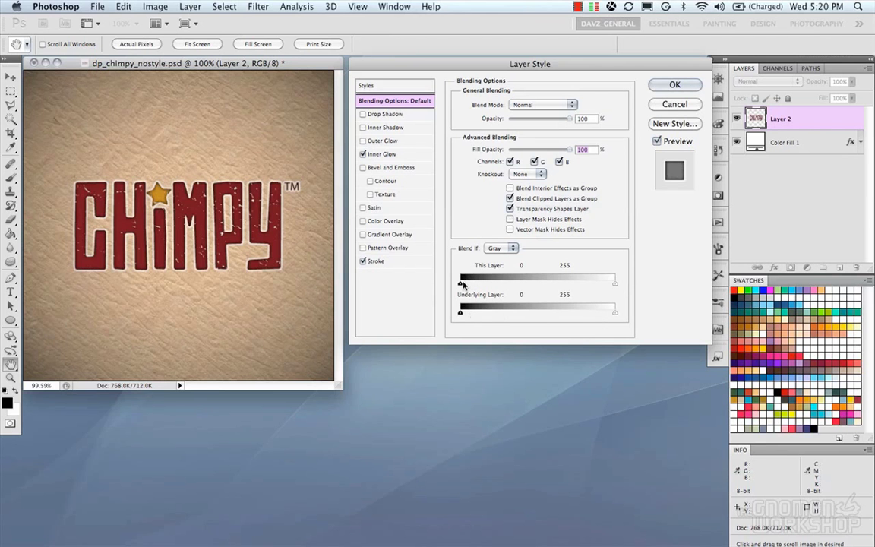
Experiment with the This Layer and Underlying Layer Blend If sliders
{"action": "mouse_move", "coordinate": [462, 286]}
{"action": "left_mouse_down"}
{"action": "mouse_move", "coordinate": [504, 287]}
{"action": "mouse_move", "coordinate": [449, 289]}
{"action": "left_mouse_up"}
{"action": "mouse_move", "coordinate": [614, 286]}
{"action": "left_mouse_down"}
{"action": "mouse_move", "coordinate": [513, 287]}
{"action": "mouse_move", "coordinate": [615, 286]}
{"action": "left_mouse_up"}
{"action": "left_click_drag", "start_coordinate": [460, 312], "coordinate": [526, 313]}
{"action": "mouse_move", "coordinate": [460, 316]}
{"action": "left_mouse_down"}
{"action": "mouse_move", "coordinate": [558, 318]}
{"action": "mouse_move", "coordinate": [454, 317]}
{"action": "left_mouse_up"}
Split the This Layer black slider to 0/50, keeping the highlight point at 255
{"action": "mouse_move", "coordinate": [461, 286]}
{"action": "left_mouse_down"}
{"action": "mouse_move", "coordinate": [504, 291]}
{"action": "mouse_move", "coordinate": [458, 293]}
{"action": "left_mouse_up"}
{"action": "key", "text": "alt"}
{"action": "left_click_drag", "start_coordinate": [462, 288], "coordinate": [491, 287]}
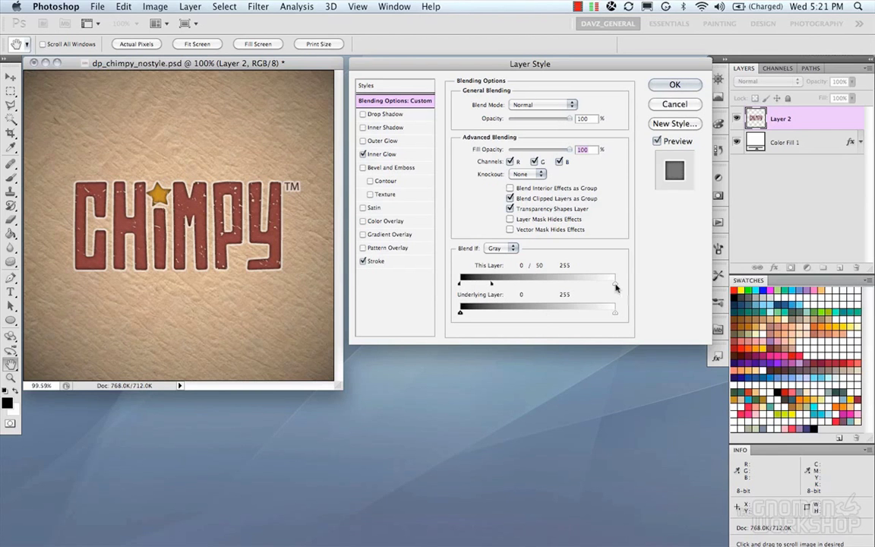
{"action": "left_click_drag", "start_coordinate": [616, 285], "coordinate": [511, 289]}
{"action": "left_click_drag", "start_coordinate": [587, 289], "coordinate": [637, 286]}
Split the Underlying Layer white slider to 158/255 so light paper shows through
{"action": "mouse_move", "coordinate": [461, 316]}
{"action": "left_mouse_down"}
{"action": "mouse_move", "coordinate": [524, 320]}
{"action": "mouse_move", "coordinate": [453, 321]}
{"action": "left_mouse_up"}
{"action": "left_click_drag", "start_coordinate": [615, 316], "coordinate": [556, 319]}
{"action": "key", "text": "alt"}
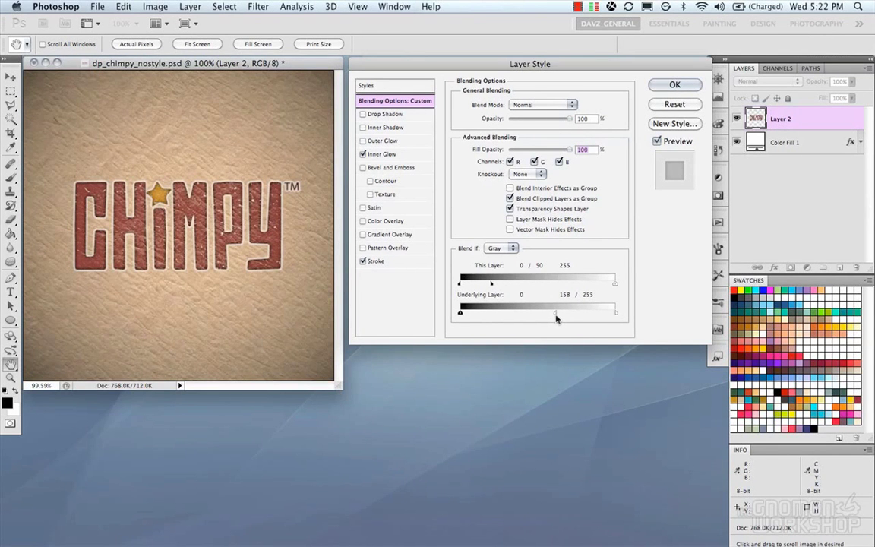
Set Blend If to Red and pull the Underlying Layer white slider to 213/255
{"action": "left_click", "coordinate": [500, 249]}
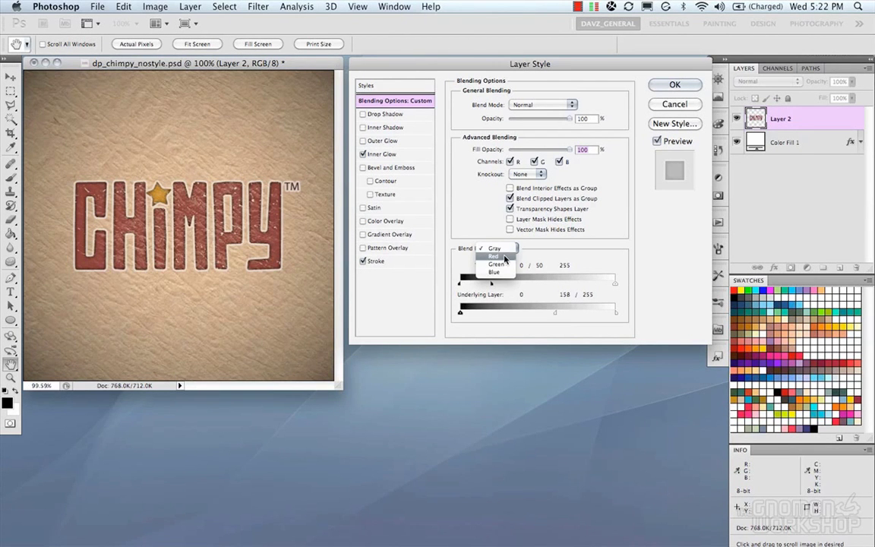
{"action": "left_click", "coordinate": [506, 259]}
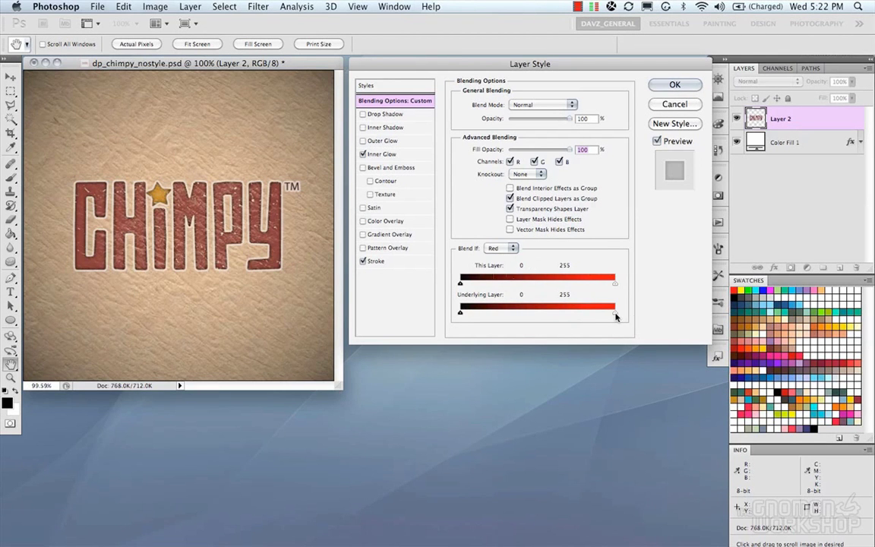
{"action": "left_click_drag", "start_coordinate": [614, 317], "coordinate": [590, 318]}
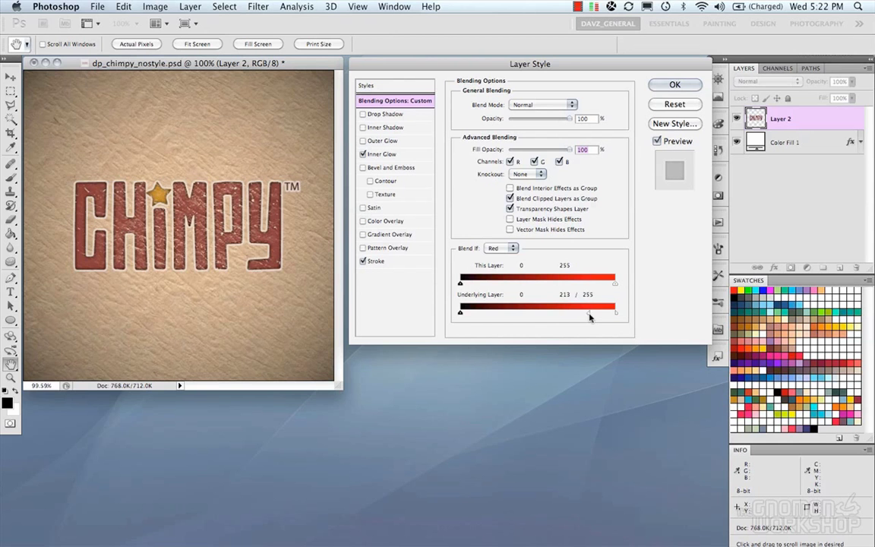
Switch Blend If back to the Gray channel
{"action": "left_click", "coordinate": [505, 251]}
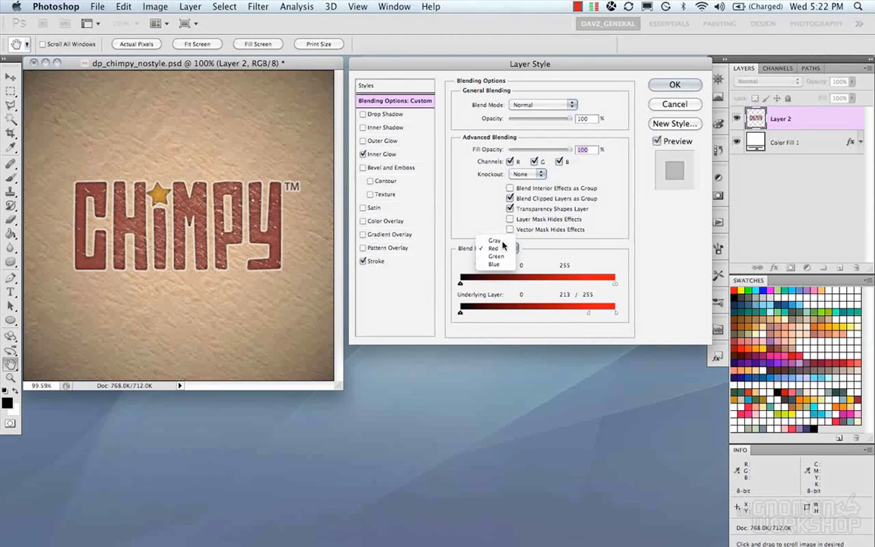
{"action": "left_click", "coordinate": [495, 240]}
{"action": "left_click", "coordinate": [509, 250]}
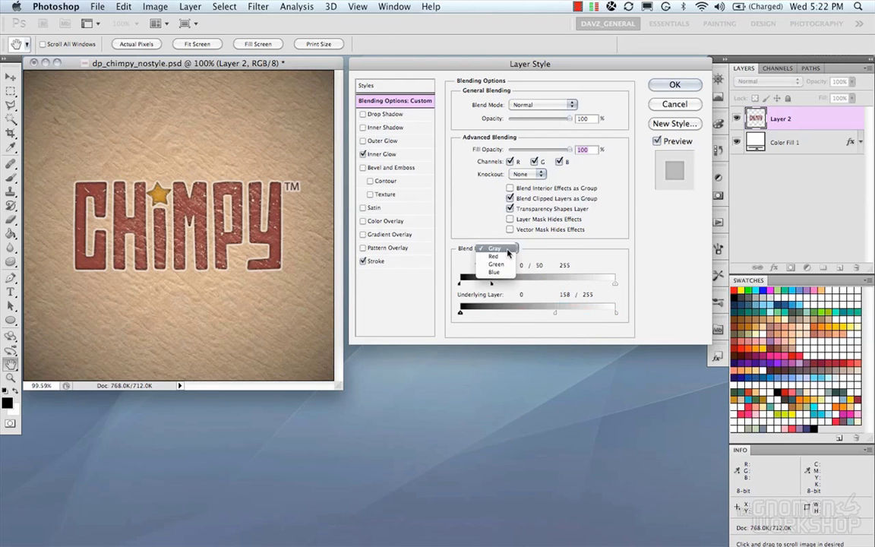
{"action": "left_click", "coordinate": [508, 251]}
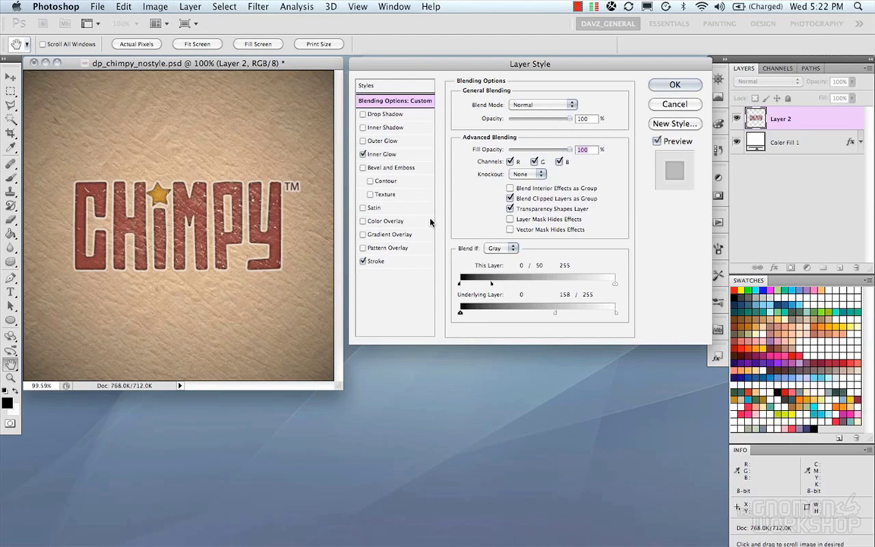
{"action": "left_click", "coordinate": [382, 154]}
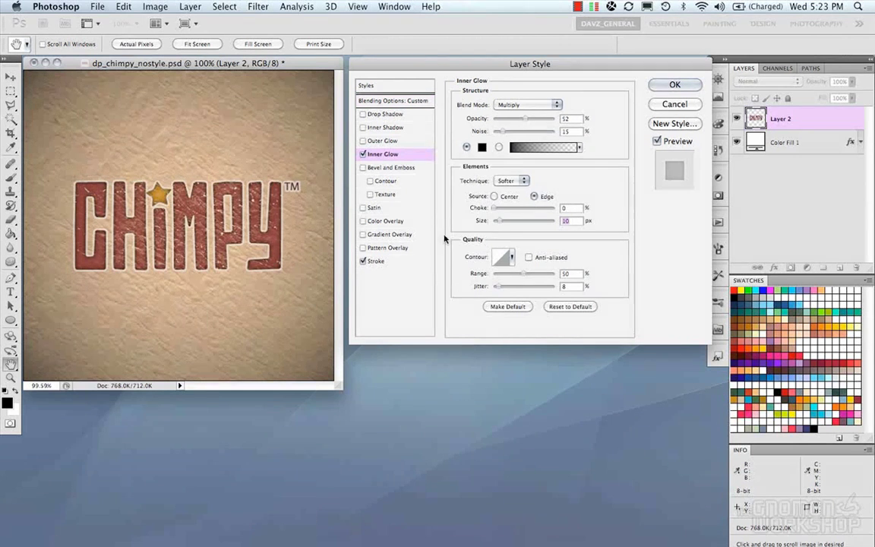
{"action": "left_click", "coordinate": [398, 107]}
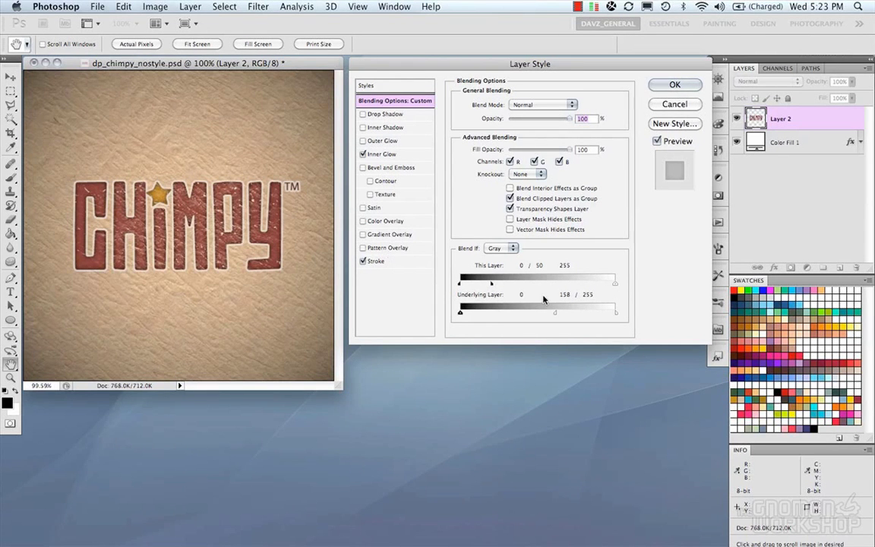
Try a dark blue Color Overlay on the logo, then discard it and review Inner Glow
{"action": "left_click", "coordinate": [363, 221]}
{"action": "left_click", "coordinate": [366, 223]}
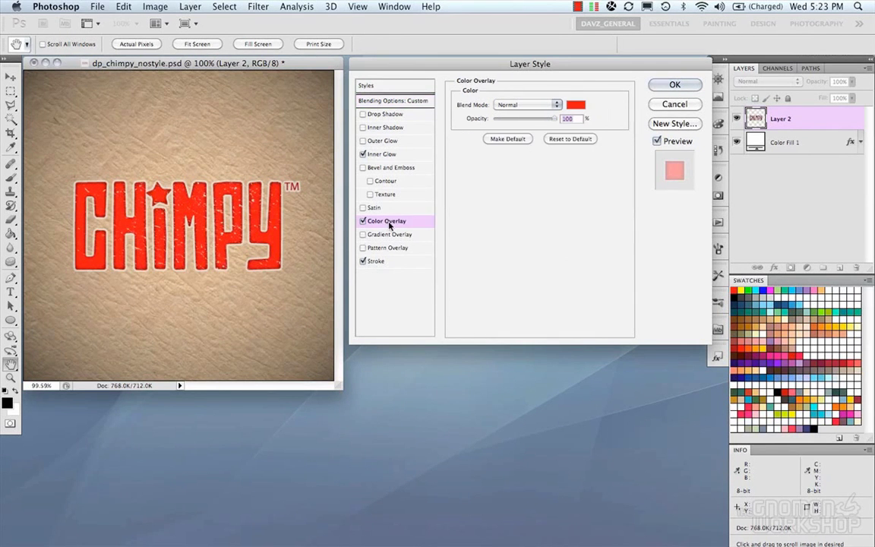
{"action": "left_click", "coordinate": [576, 105]}
{"action": "mouse_move", "coordinate": [471, 179]}
{"action": "left_mouse_down"}
{"action": "mouse_move", "coordinate": [458, 285]}
{"action": "mouse_move", "coordinate": [415, 284]}
{"action": "mouse_move", "coordinate": [397, 248]}
{"action": "mouse_move", "coordinate": [394, 196]}
{"action": "mouse_move", "coordinate": [446, 168]}
{"action": "mouse_move", "coordinate": [475, 166]}
{"action": "left_mouse_up"}
{"action": "key", "text": "Escape"}
{"action": "left_click", "coordinate": [363, 220]}
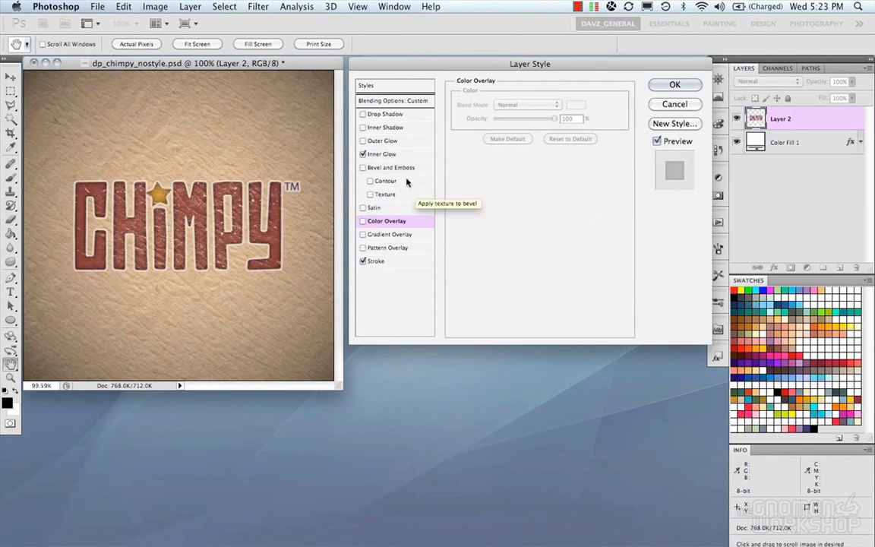
{"action": "left_click", "coordinate": [391, 155]}
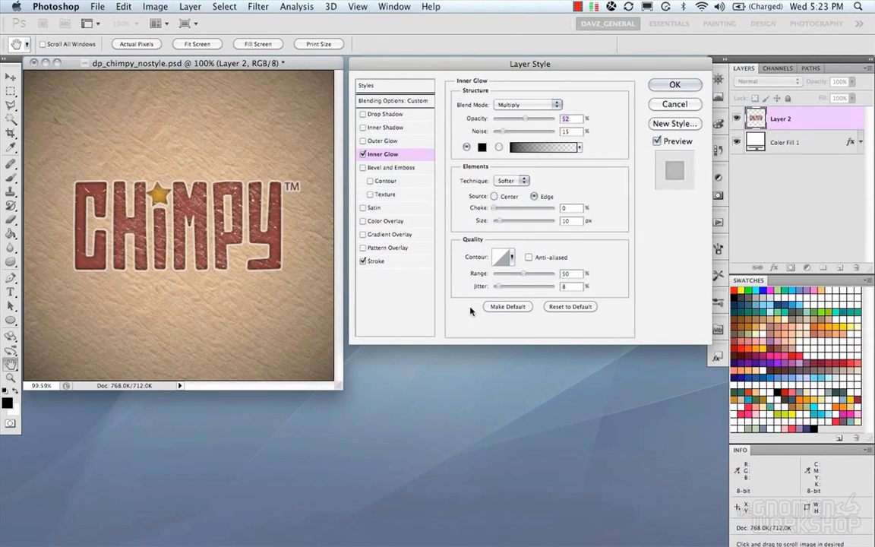
Check the Stroke settings, then go back to Blending Options showing Blend If 0/50 and 158/255
{"action": "left_click", "coordinate": [376, 261]}
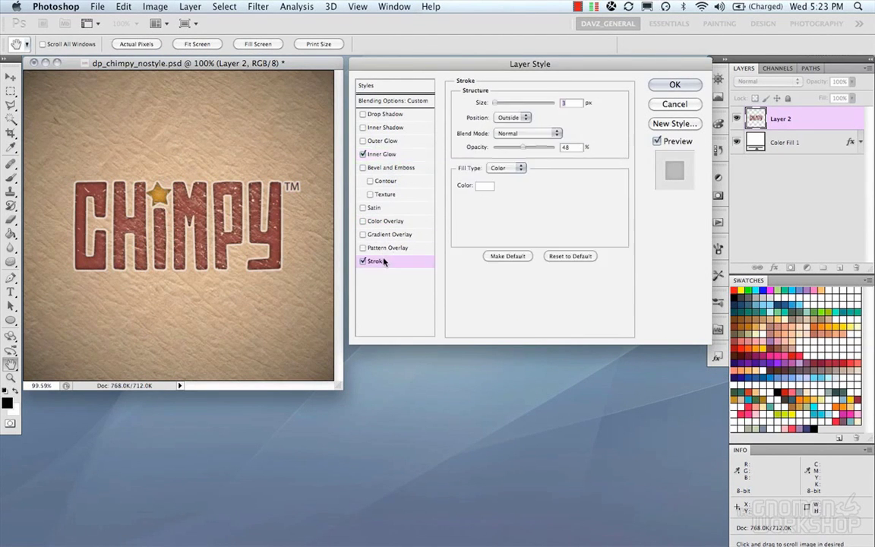
{"action": "left_click", "coordinate": [379, 99]}
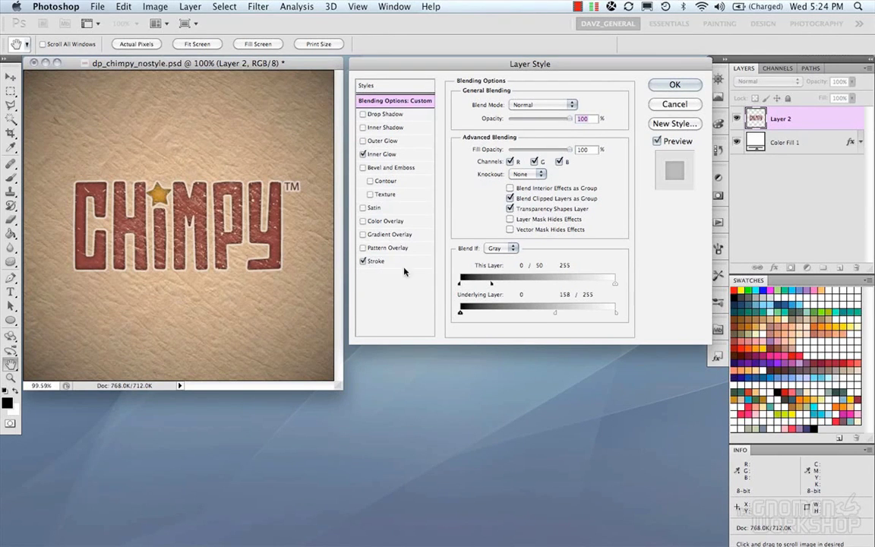
Set Blend If This Layer to 0/43 and Underlying Layer to 165/255
{"action": "left_click_drag", "start_coordinate": [491, 284], "coordinate": [487, 284]}
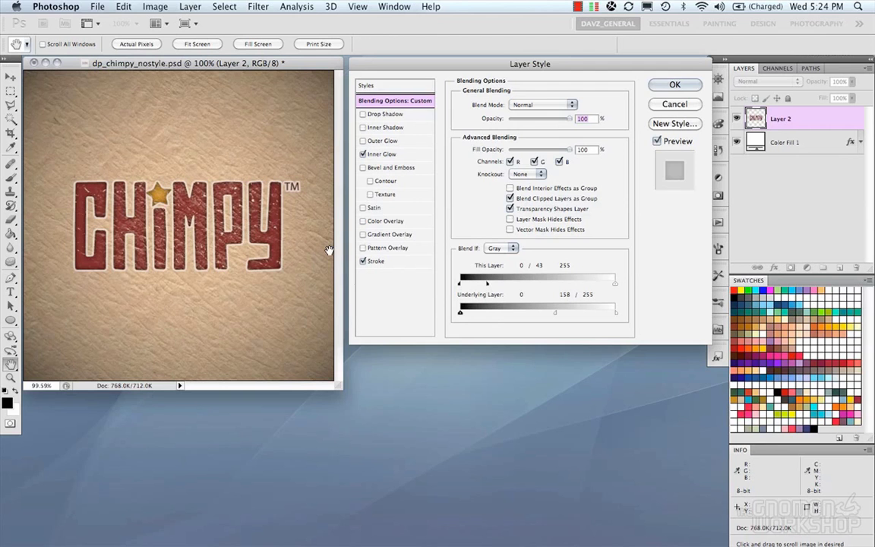
{"action": "left_click_drag", "start_coordinate": [553, 314], "coordinate": [560, 316]}
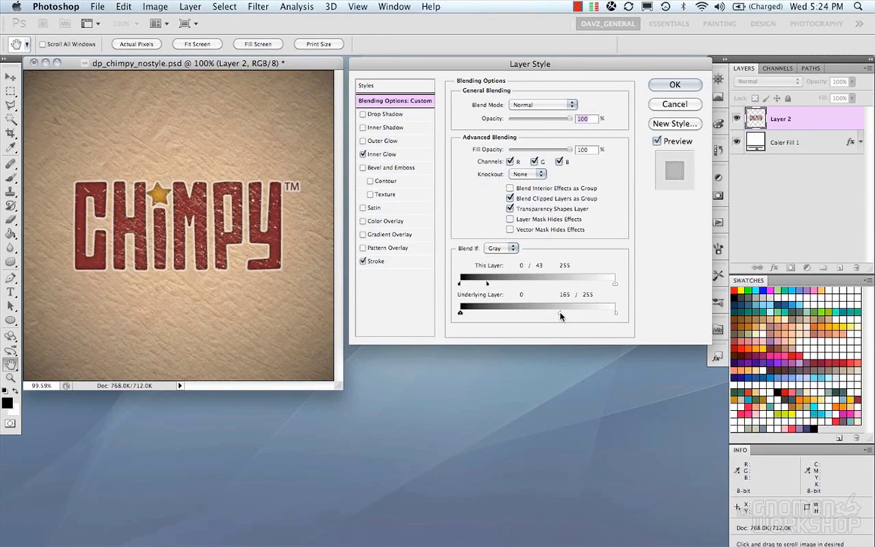